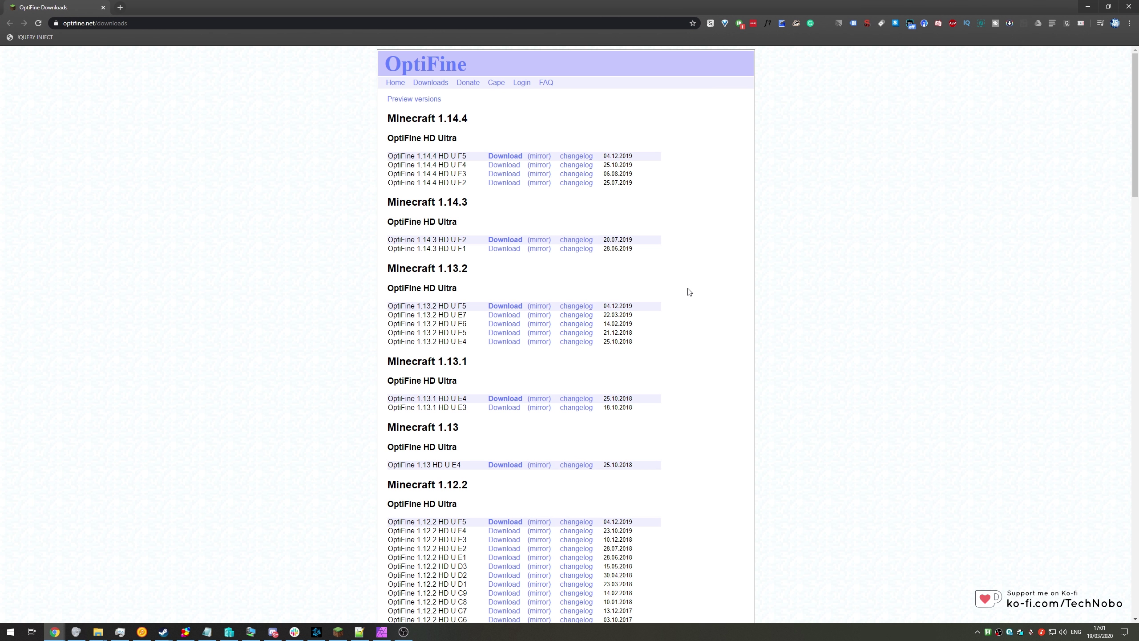
Enlarge the OptiFine downloads page and examine which Minecraft versions have a release
{"action": "scroll", "coordinate": [674, 292], "scroll_direction": "up", "scroll_amount": 4, "text": "ctrl"}
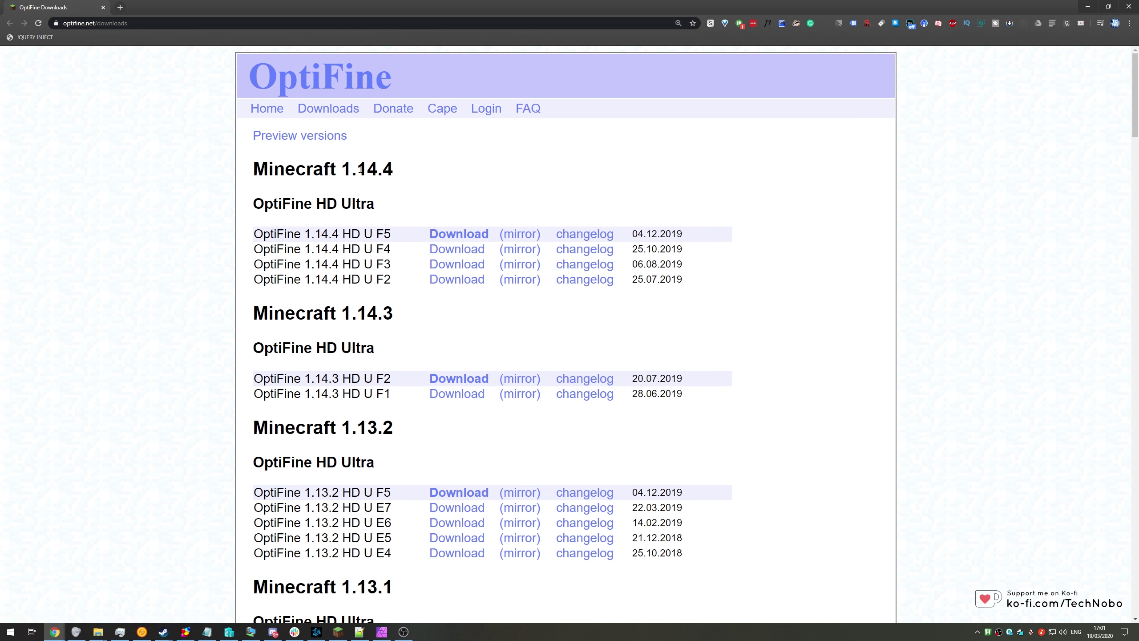
{"action": "double_click", "coordinate": [366, 168]}
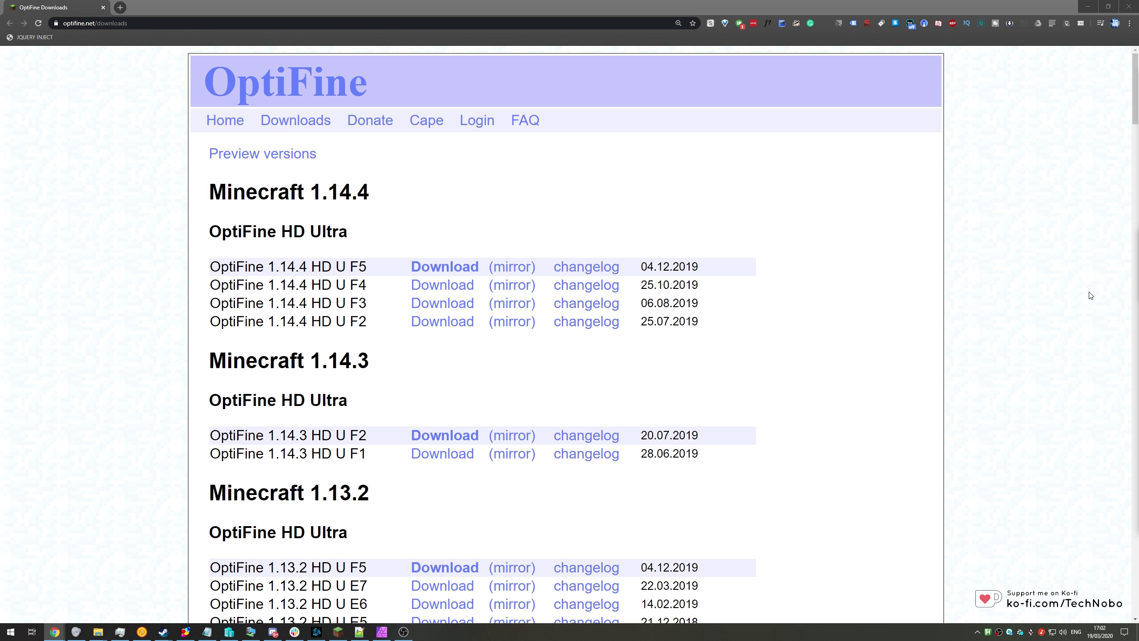
{"action": "left_click", "coordinate": [812, 333]}
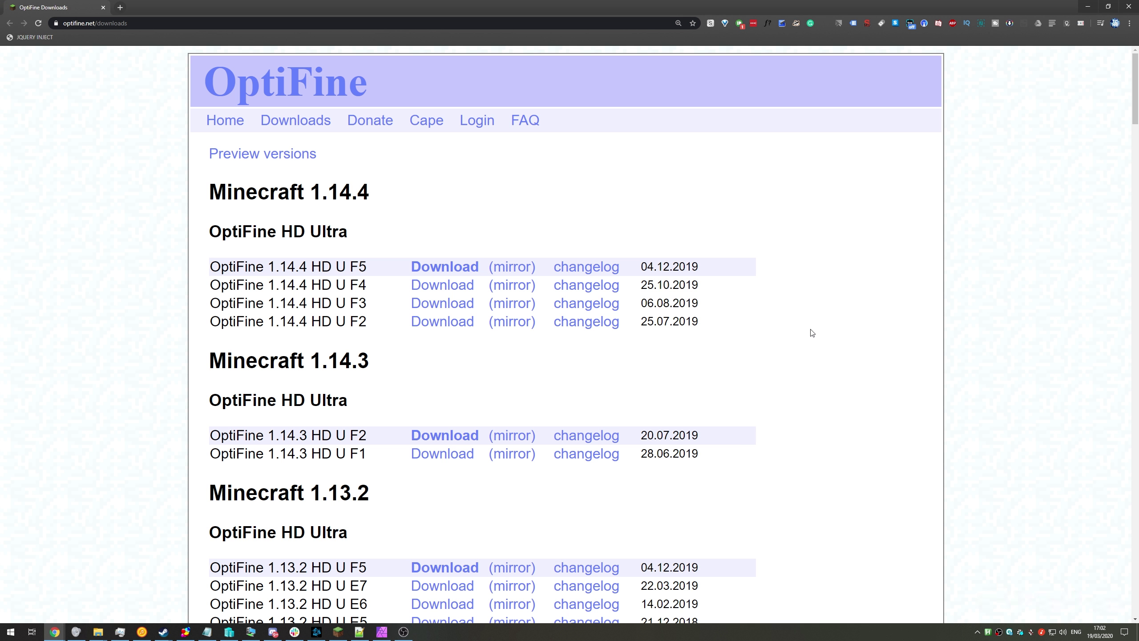
Switch to the Minecraft Launcher and check the game version of the selected installation
{"action": "left_click", "coordinate": [1086, 7]}
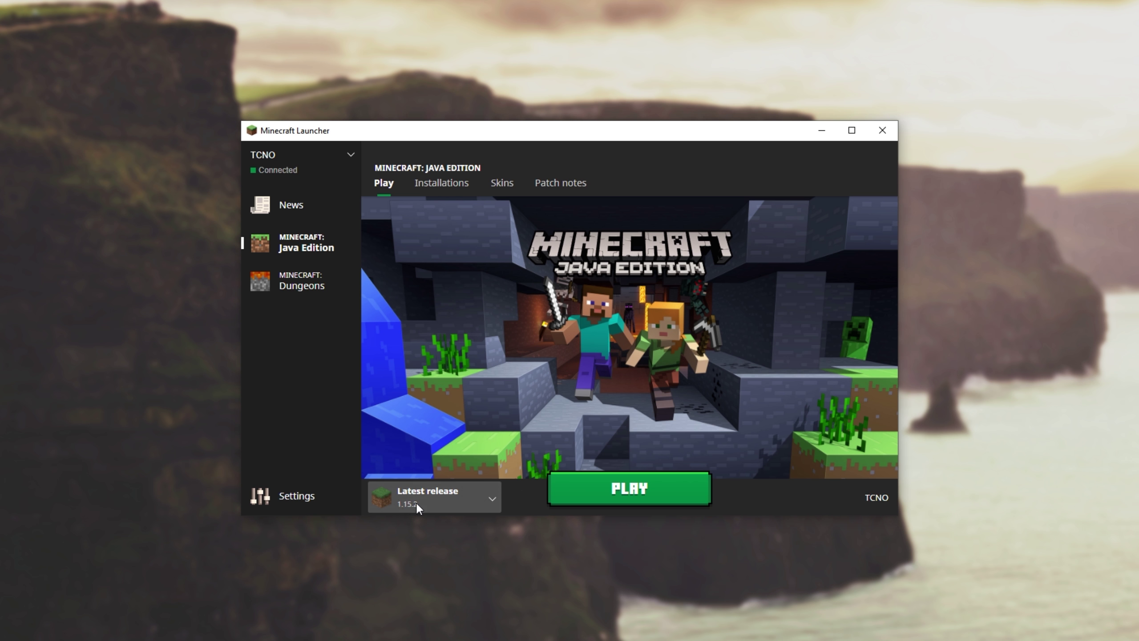
{"action": "left_click", "coordinate": [415, 501]}
{"action": "left_click", "coordinate": [427, 496]}
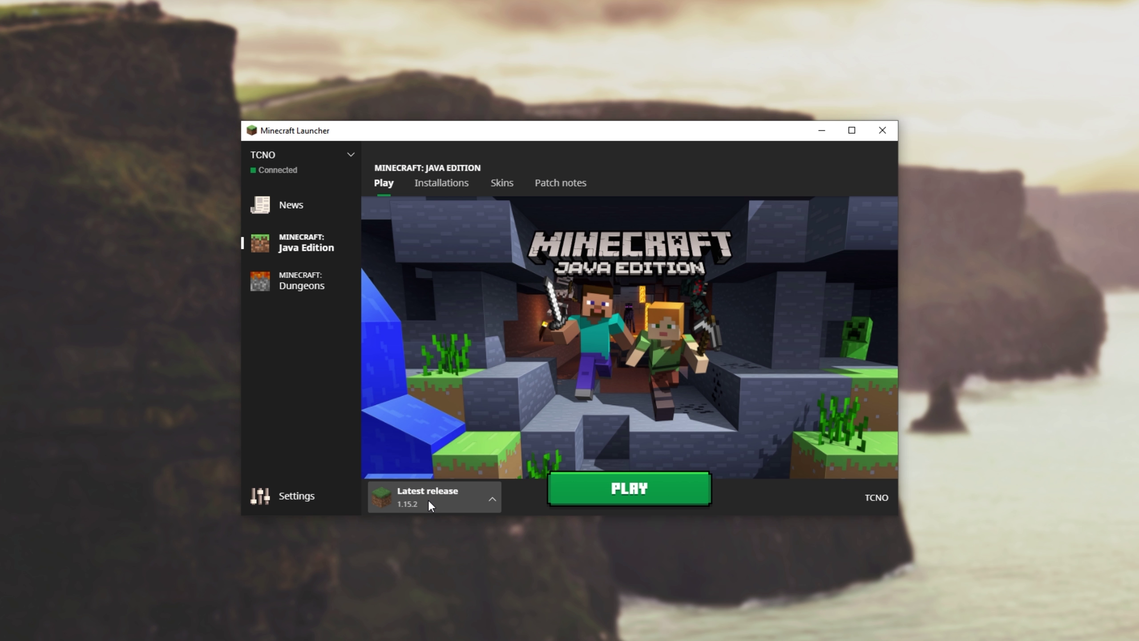
Create a new Java Edition installation using release 1.15, and launch the Latest release 1.15.2 installation
{"action": "left_click", "coordinate": [432, 185]}
{"action": "left_click", "coordinate": [403, 216]}
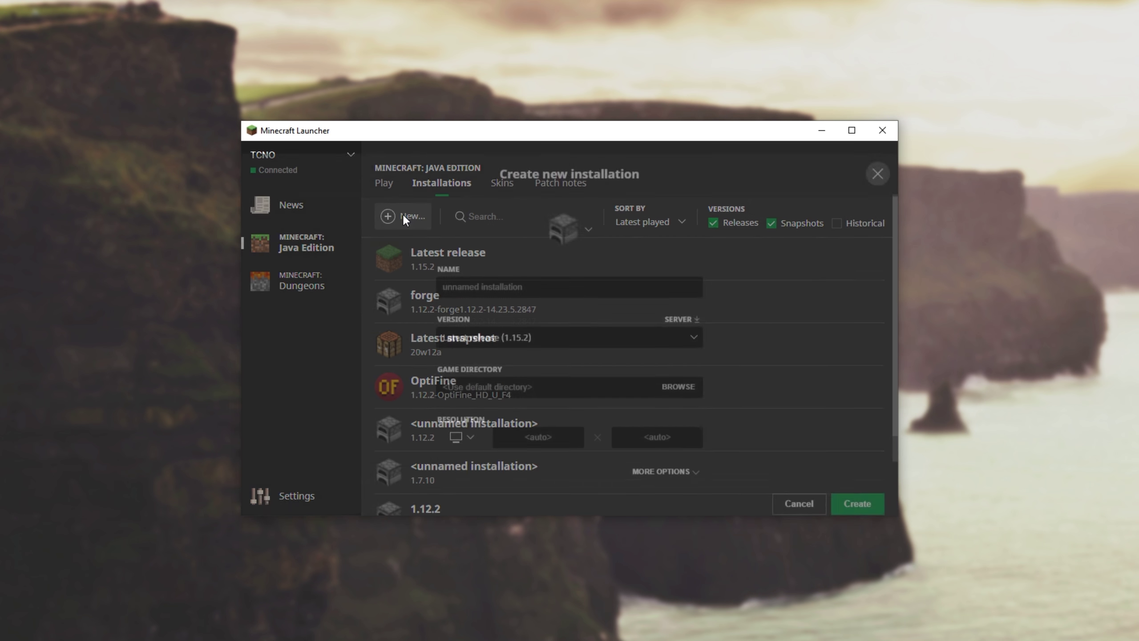
{"action": "left_click", "coordinate": [537, 324]}
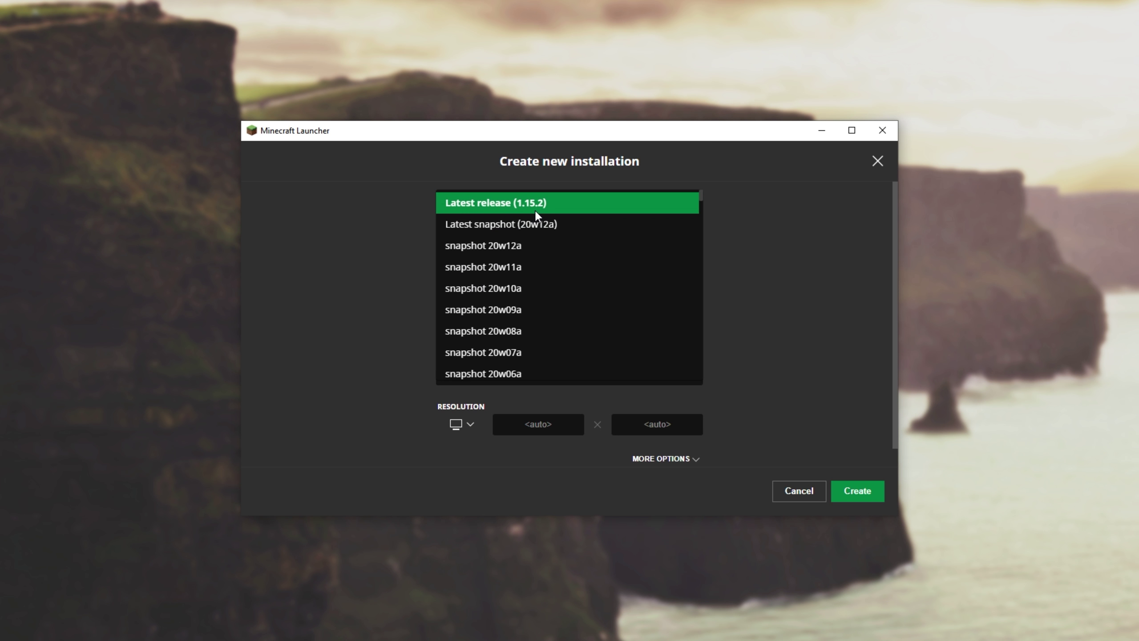
{"action": "scroll", "coordinate": [628, 314], "scroll_direction": "down", "scroll_amount": 4}
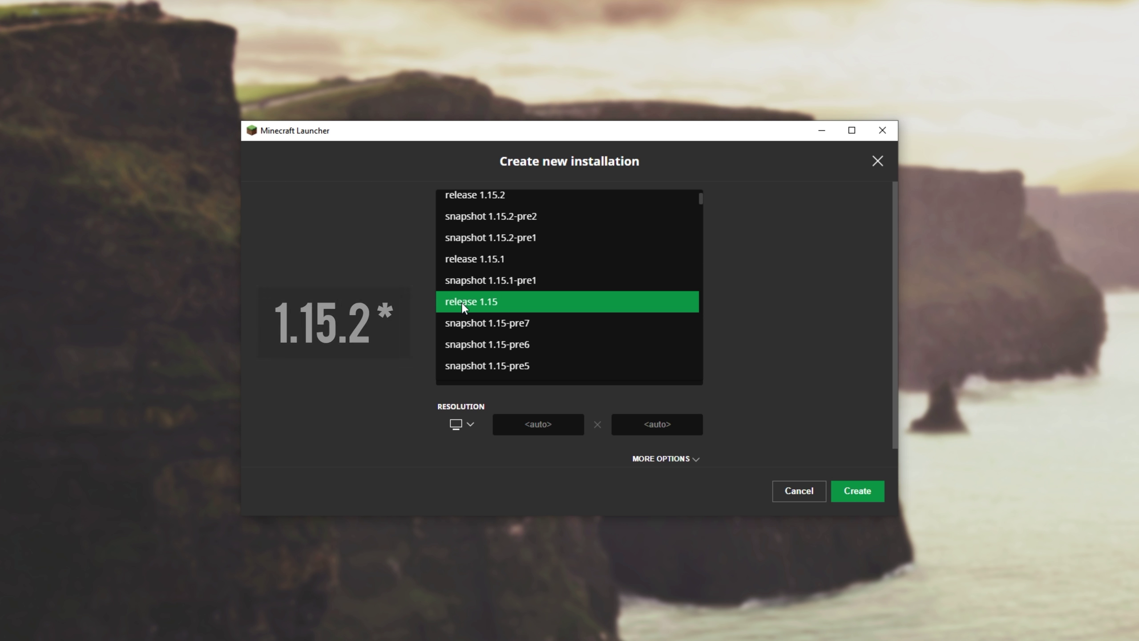
{"action": "left_click", "coordinate": [643, 300]}
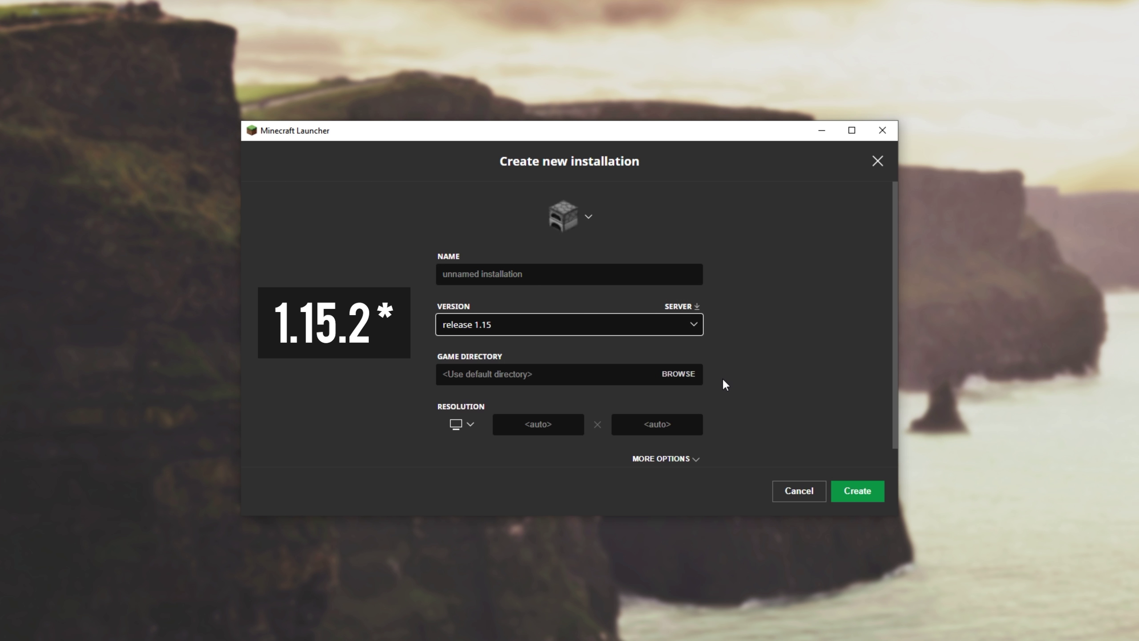
{"action": "left_click", "coordinate": [846, 494]}
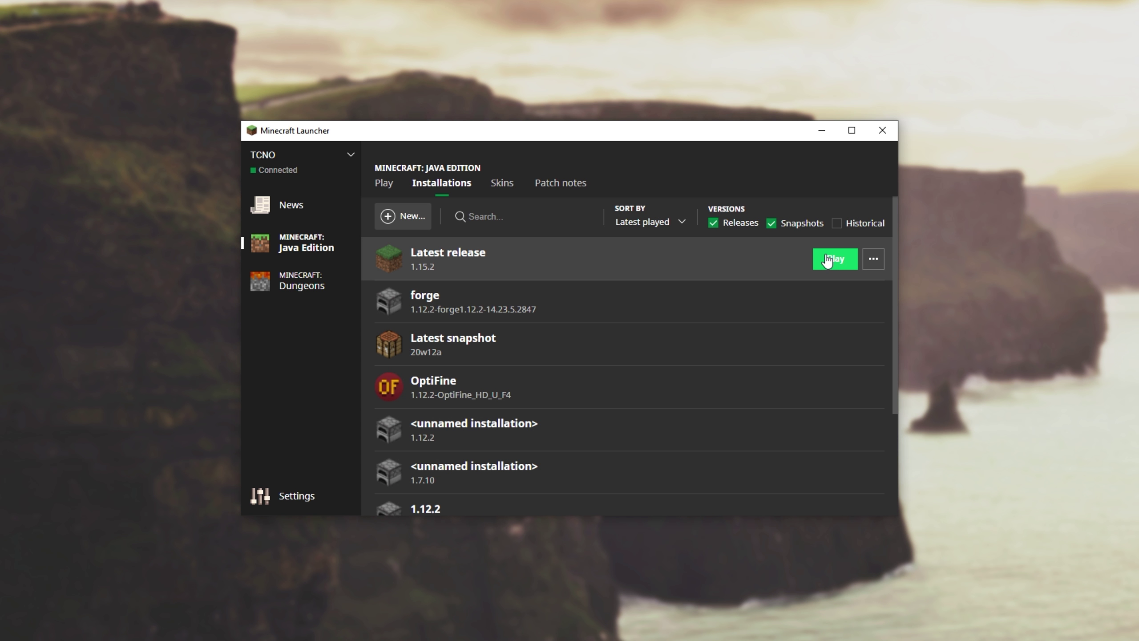
{"action": "left_click", "coordinate": [835, 258]}
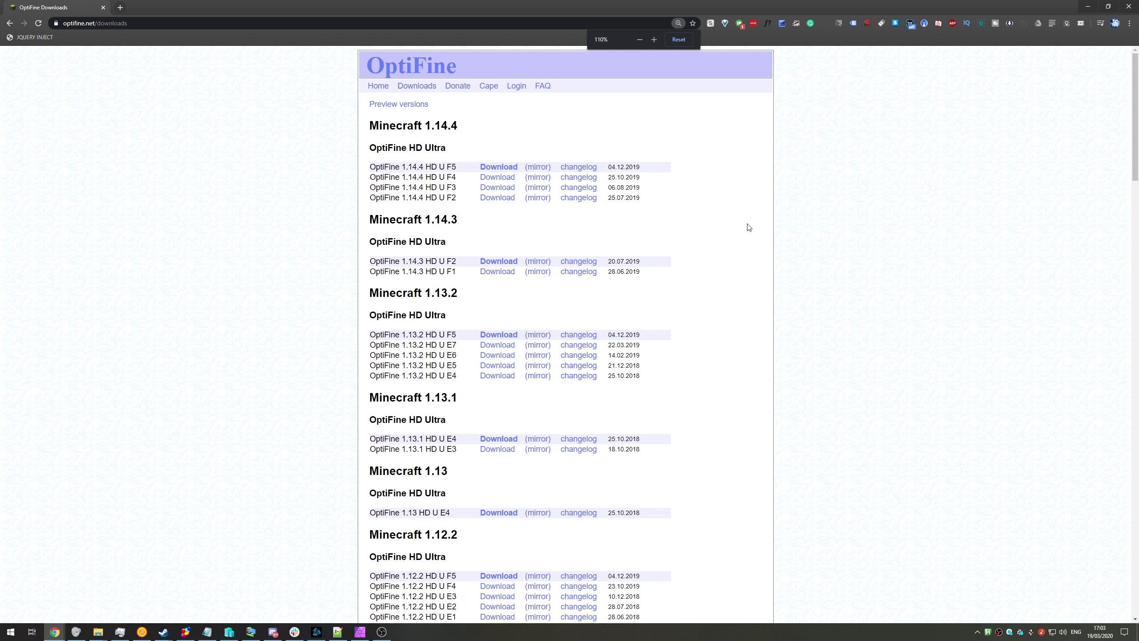
Back on the OptiFine downloads page, expand the preview versions and compare them with the regular release list
{"action": "scroll", "coordinate": [745, 227], "scroll_direction": "up", "scroll_amount": 3}
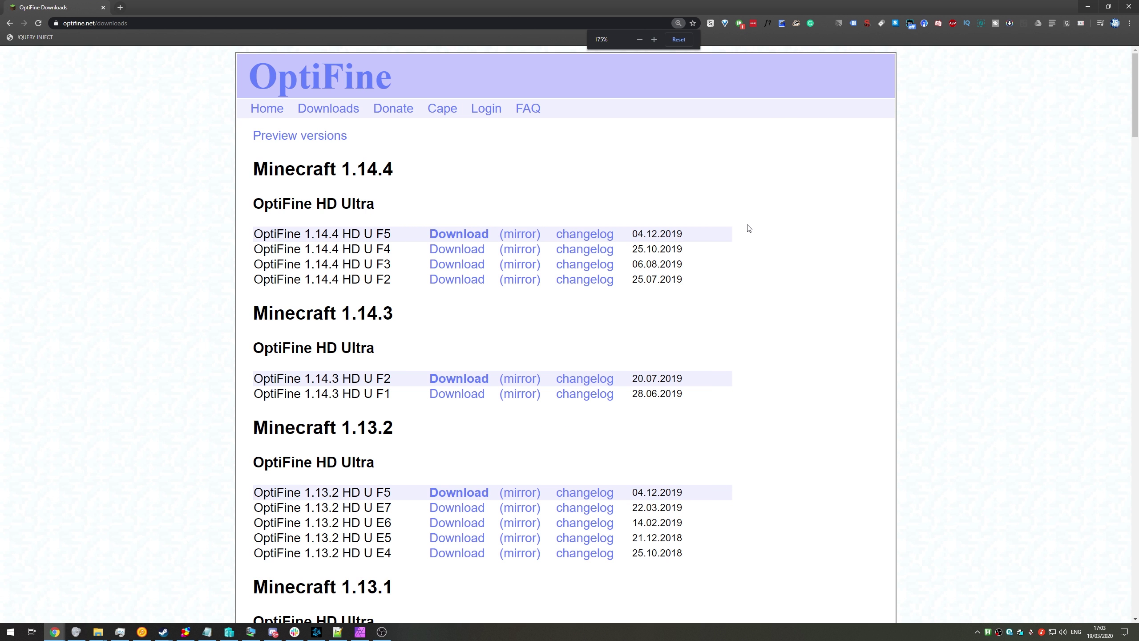
{"action": "left_click", "coordinate": [271, 141]}
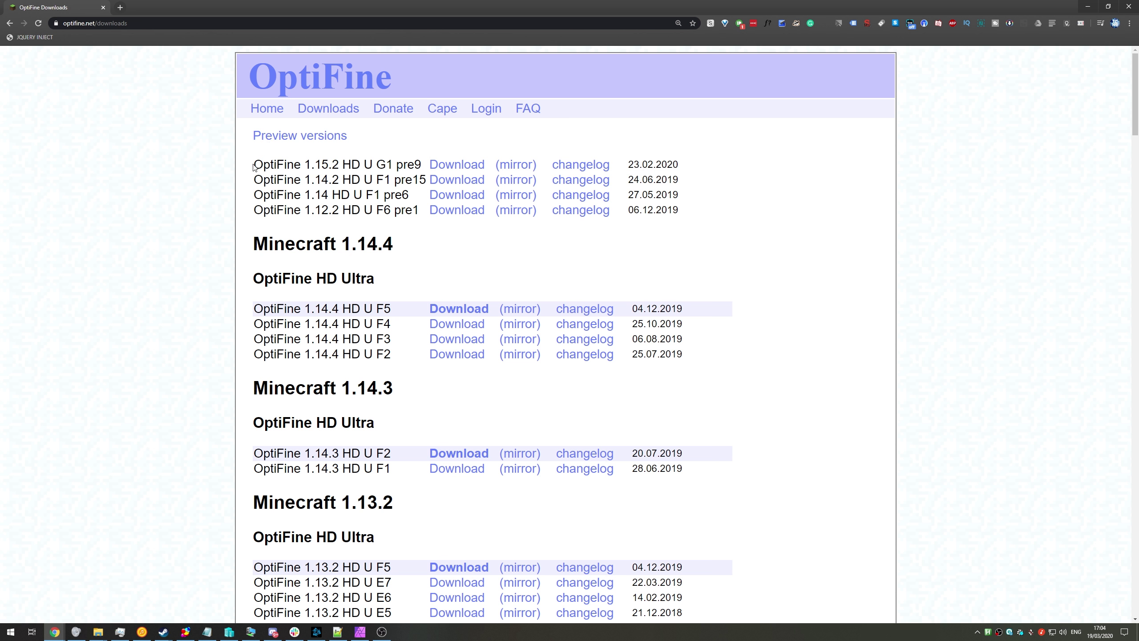
{"action": "left_click_drag", "start_coordinate": [254, 167], "coordinate": [694, 215]}
{"action": "left_click", "coordinate": [694, 214]}
{"action": "left_click_drag", "start_coordinate": [249, 243], "coordinate": [450, 554]}
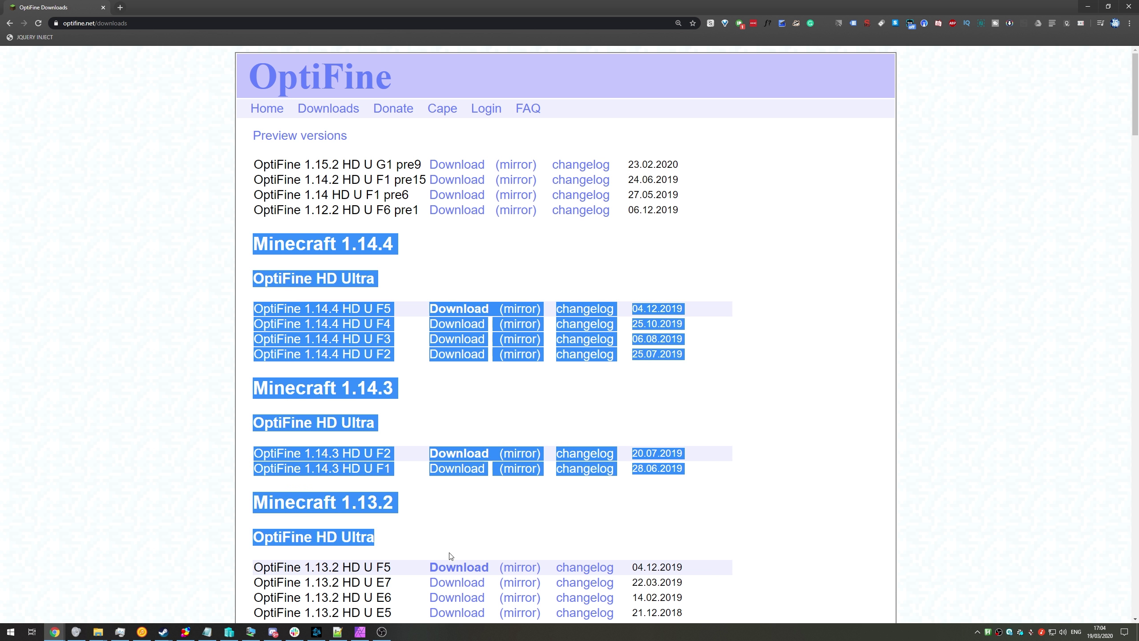
{"action": "left_click", "coordinate": [405, 439]}
{"action": "left_click_drag", "start_coordinate": [253, 165], "coordinate": [327, 167]}
{"action": "left_click", "coordinate": [403, 175]}
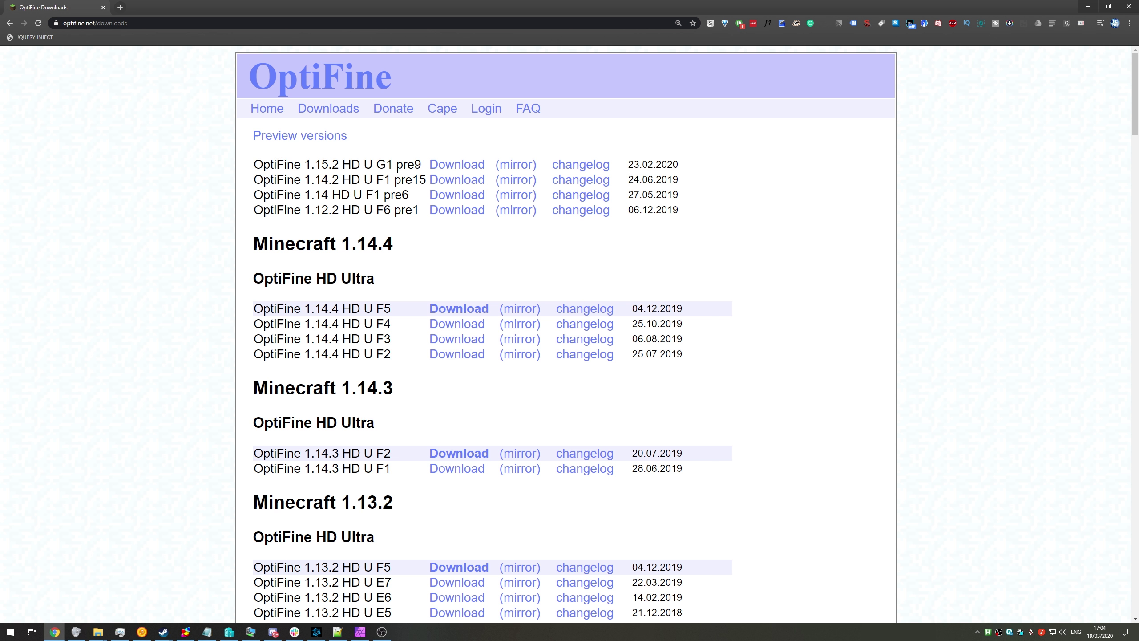
Download preview_OptiFine_1.15.2_HD_U_G1_pre9.jar through the mirror link of the 1.15.2 preview version
{"action": "left_click", "coordinate": [452, 169]}
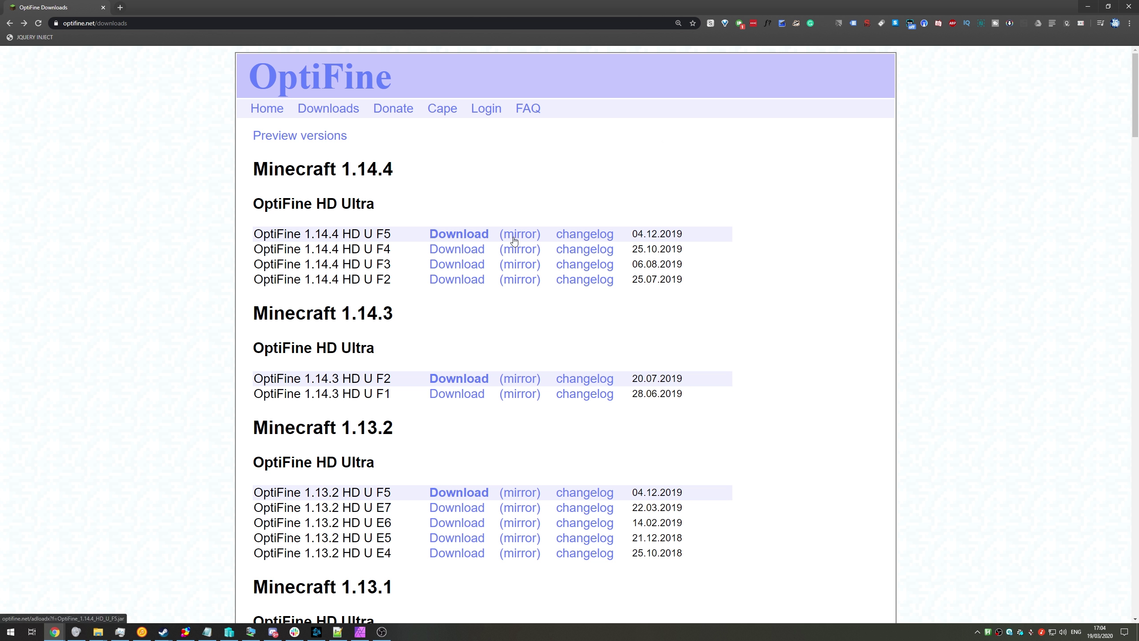
{"action": "left_click", "coordinate": [303, 137]}
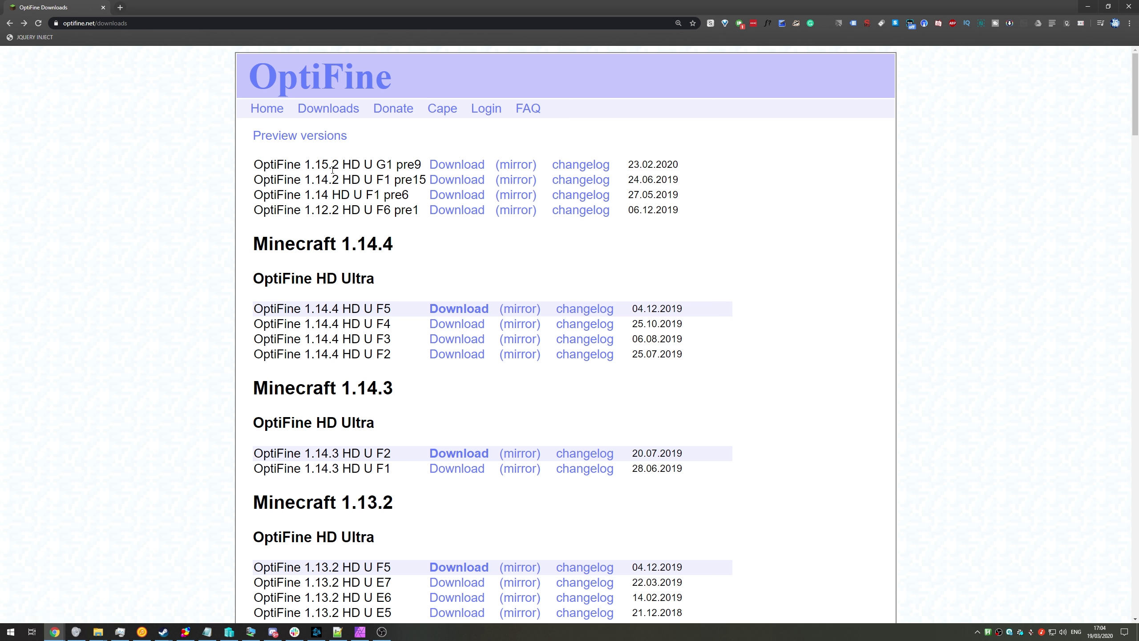
{"action": "left_click", "coordinate": [516, 165]}
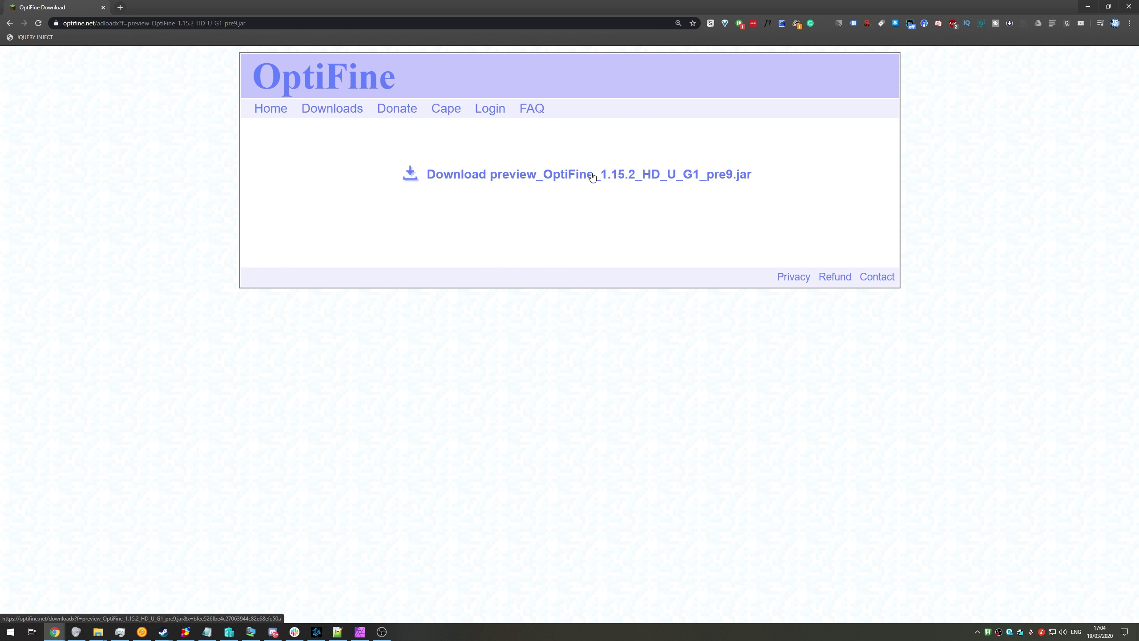
{"action": "left_click", "coordinate": [592, 176]}
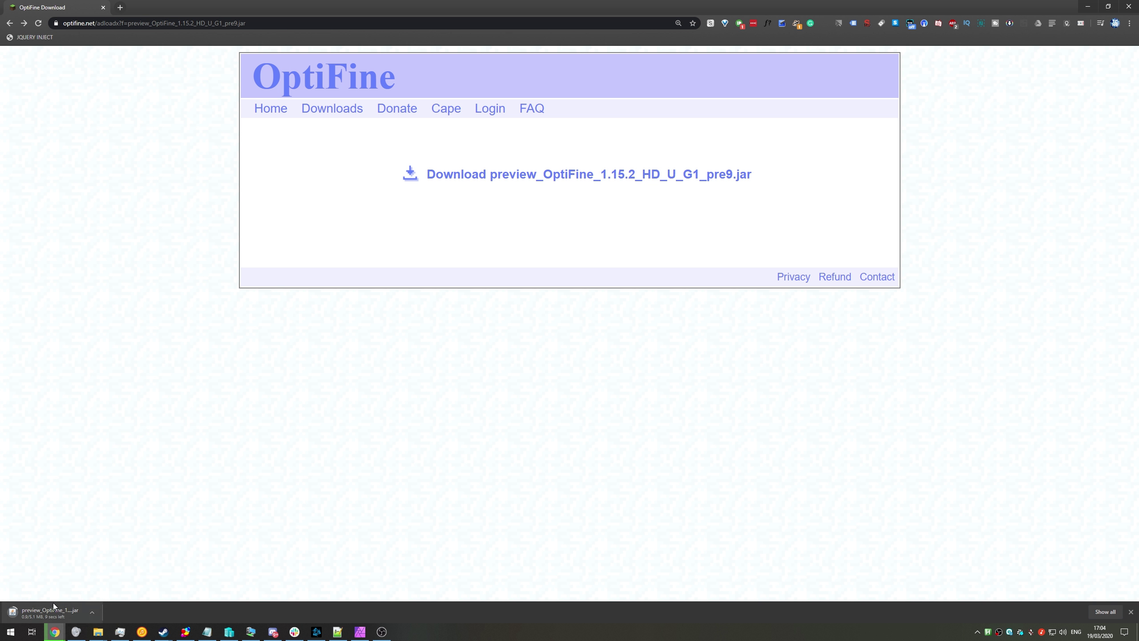
Open the downloaded OptiFine jar to start its installer, and get the browser window out of the way
{"action": "left_click", "coordinate": [156, 610]}
{"action": "left_click", "coordinate": [64, 613]}
{"action": "left_click", "coordinate": [1087, 6]}
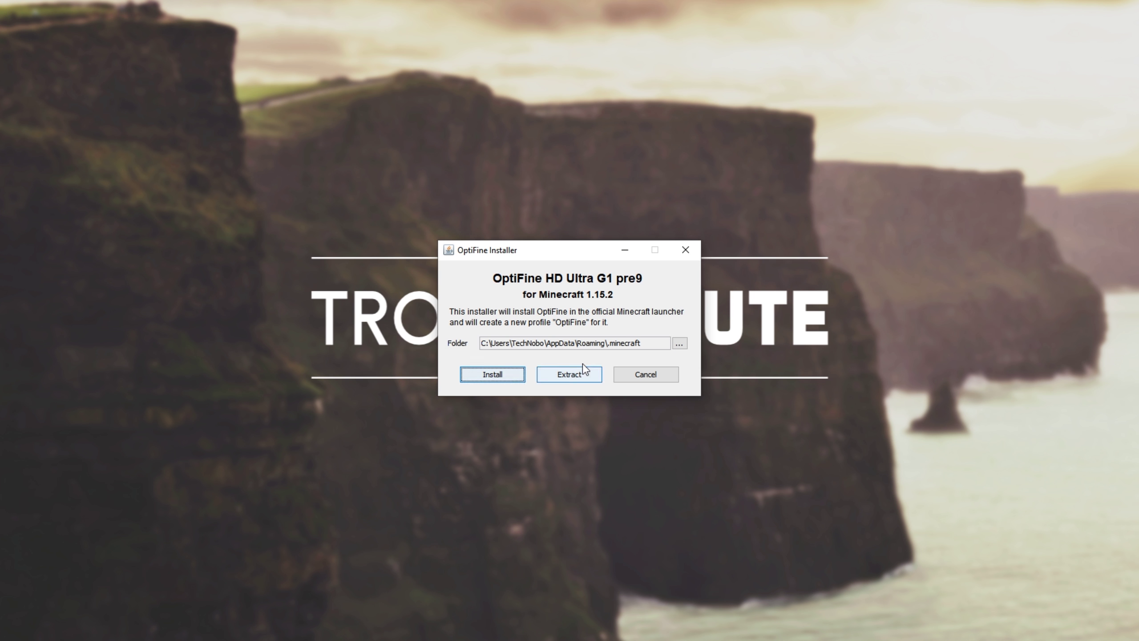
Check the target folder path in the OptiFine installer, and install OptiFine into the default .minecraft folder
{"action": "left_click_drag", "start_coordinate": [664, 343], "coordinate": [477, 345]}
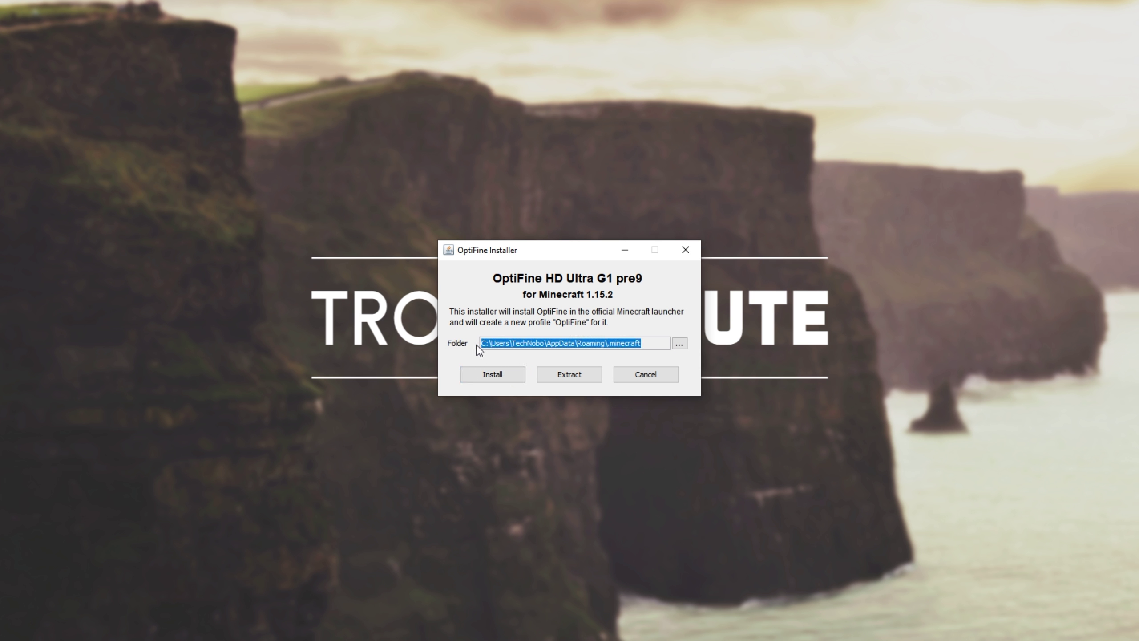
{"action": "left_click", "coordinate": [512, 345]}
{"action": "left_click_drag", "start_coordinate": [561, 346], "coordinate": [636, 345]}
{"action": "left_click", "coordinate": [587, 350]}
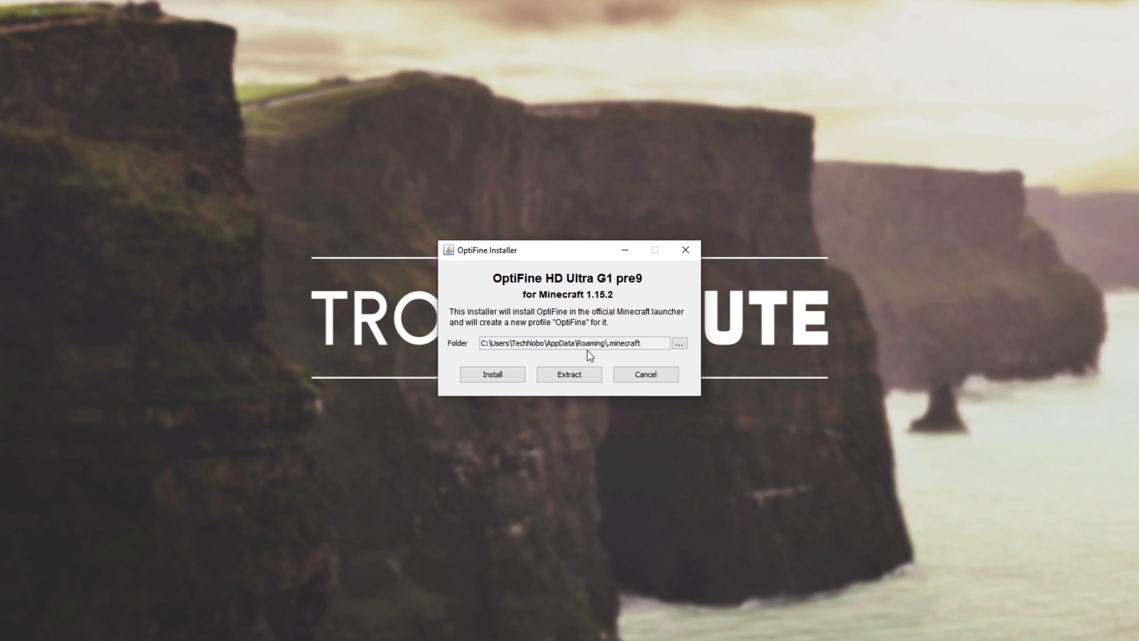
{"action": "left_click", "coordinate": [505, 374]}
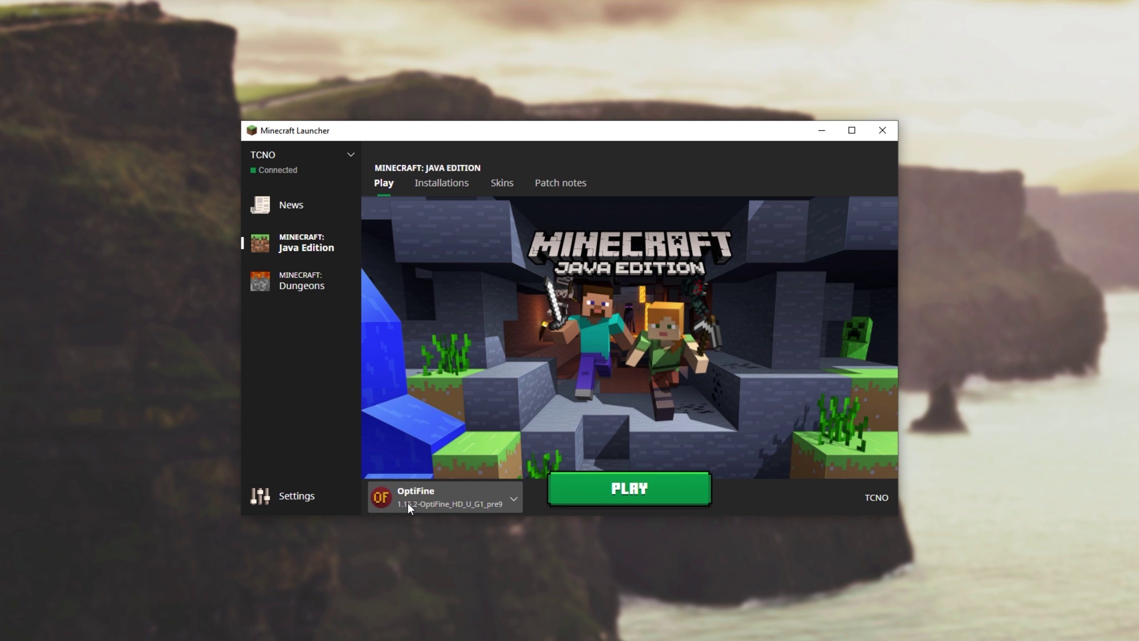
Launch the OptiFine 1.15.2 installation from the Minecraft Launcher's list of installations
{"action": "left_click", "coordinate": [461, 493]}
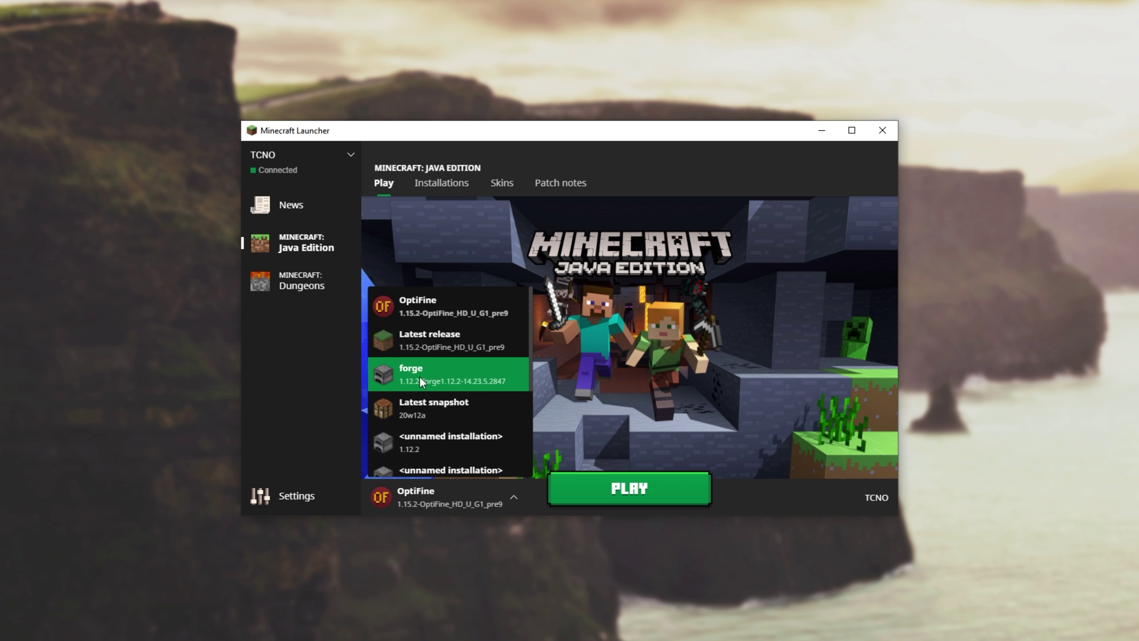
{"action": "left_click", "coordinate": [441, 191]}
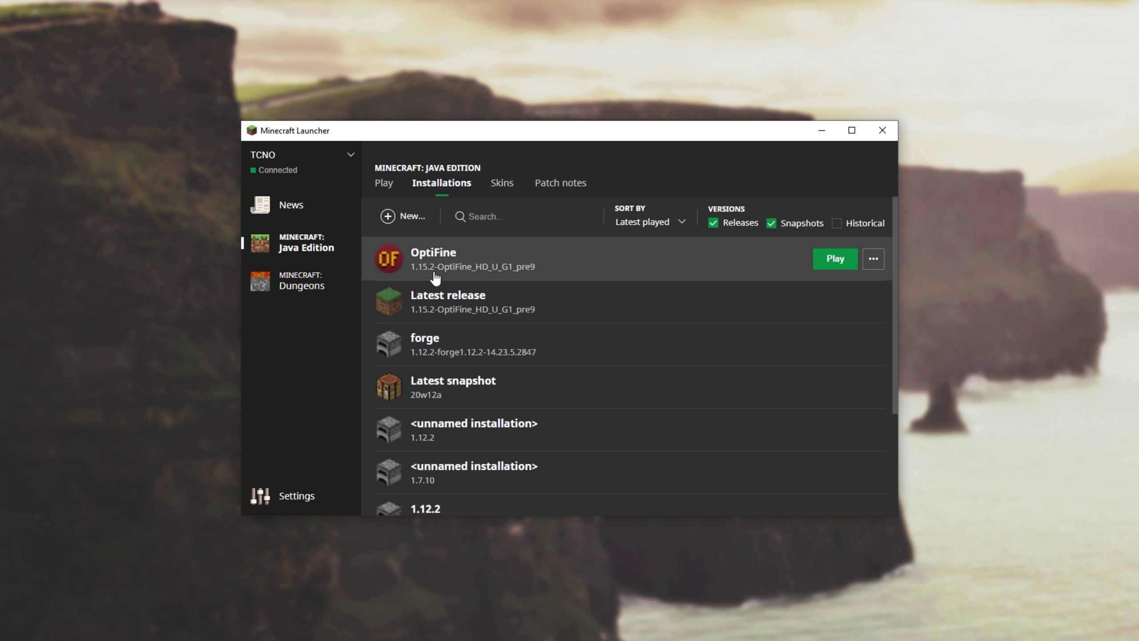
{"action": "left_click", "coordinate": [833, 259]}
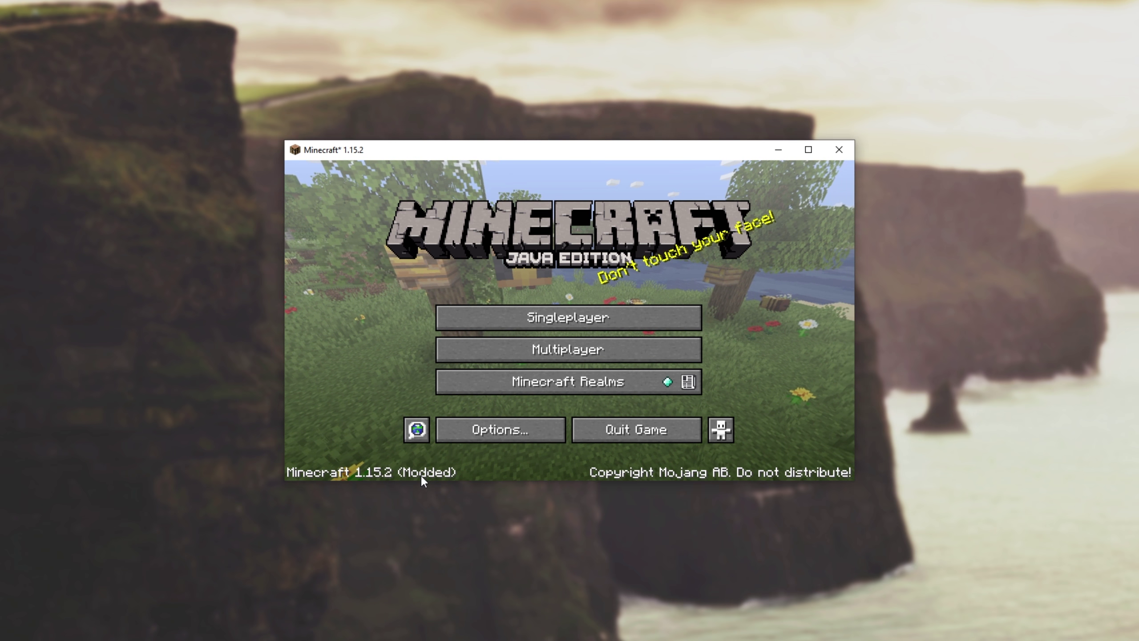
Open the game's video settings and look through OptiFine's Details, Performance and Other settings
{"action": "left_click", "coordinate": [500, 435]}
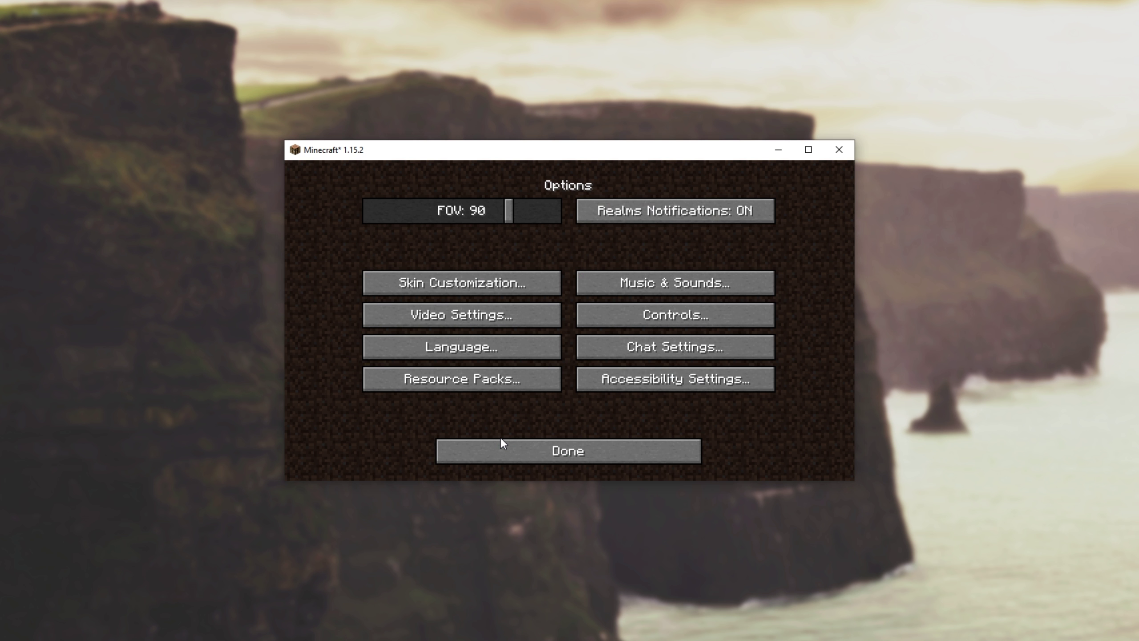
{"action": "left_click", "coordinate": [471, 313]}
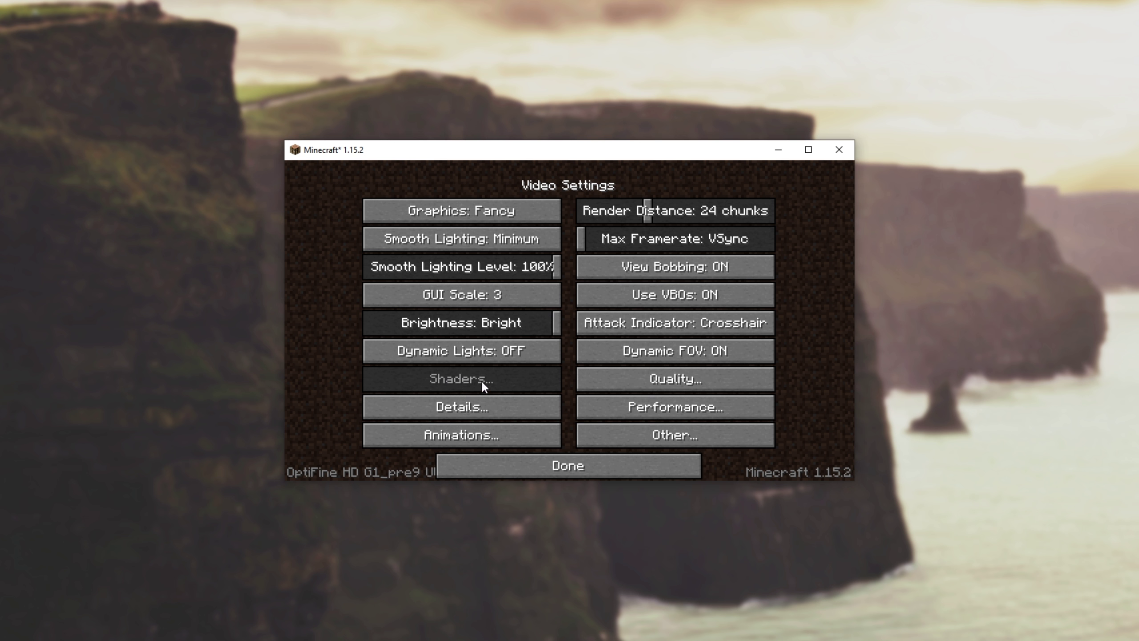
{"action": "left_click", "coordinate": [469, 406]}
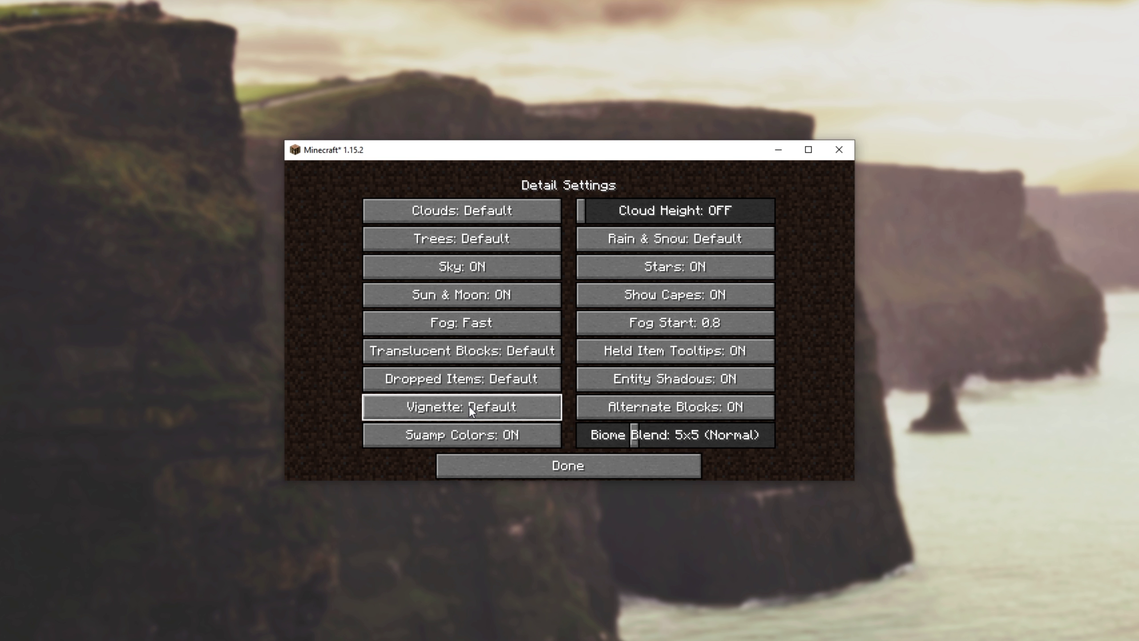
{"action": "left_click", "coordinate": [604, 459]}
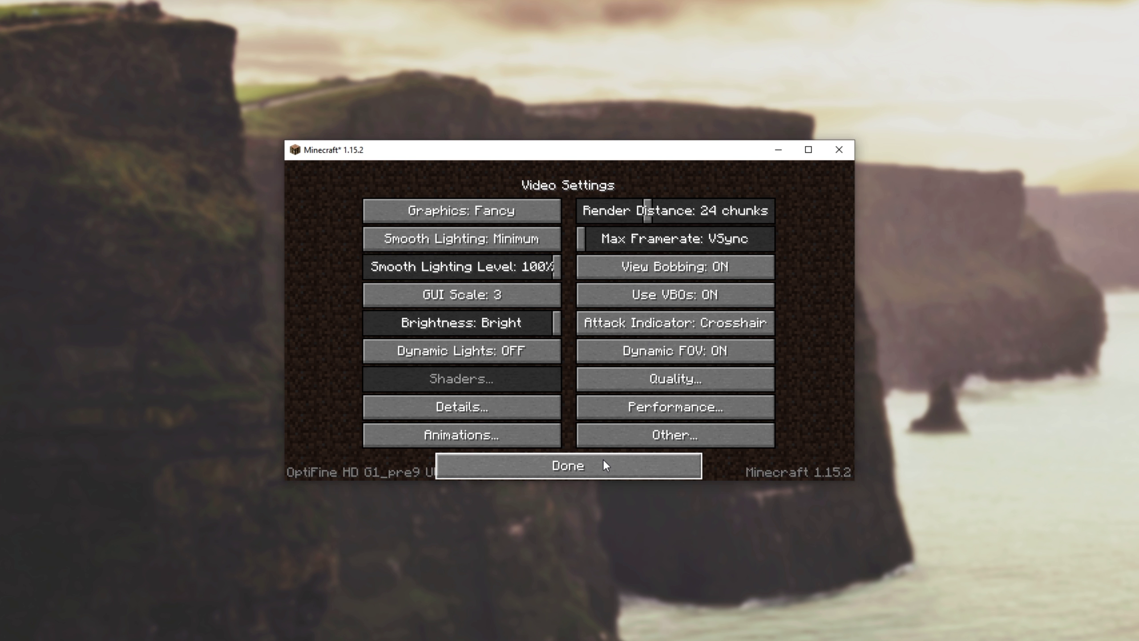
{"action": "left_click", "coordinate": [693, 416]}
{"action": "left_click", "coordinate": [652, 464]}
{"action": "left_click", "coordinate": [655, 433]}
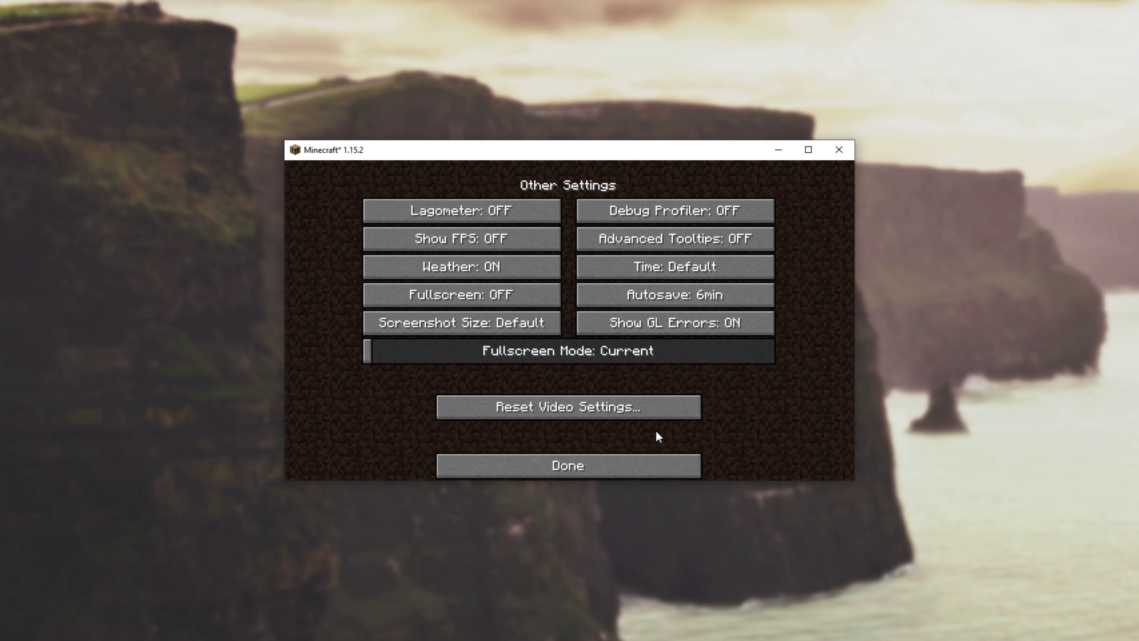